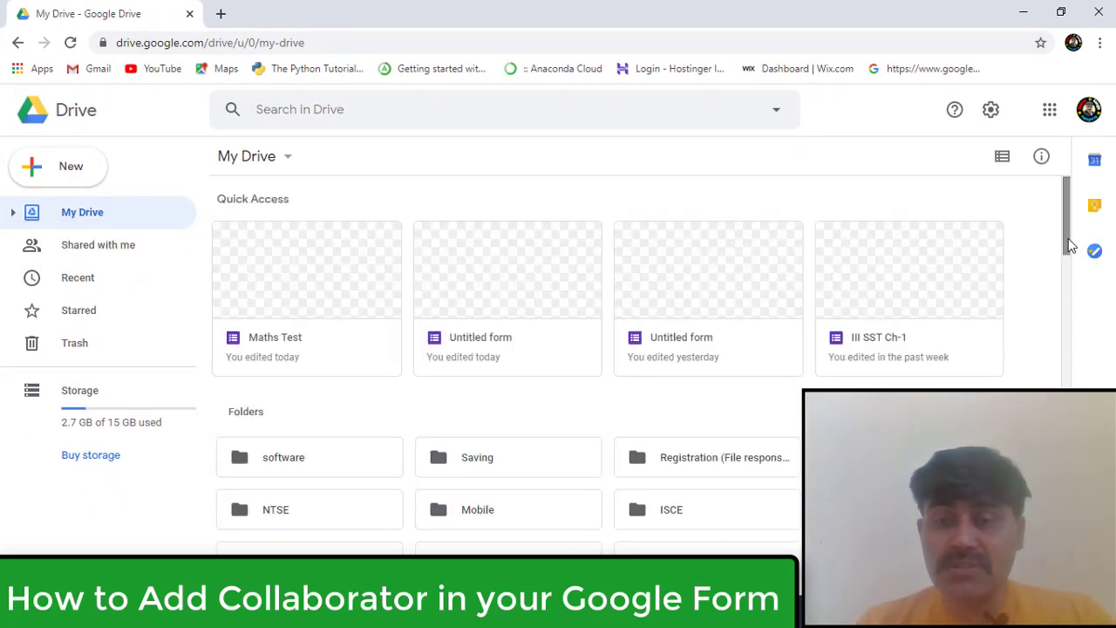
Scroll My Drive and open the Untitled form edited today in Google Forms
{"action": "left_click_drag", "start_coordinate": [1071, 246], "coordinate": [1062, 195]}
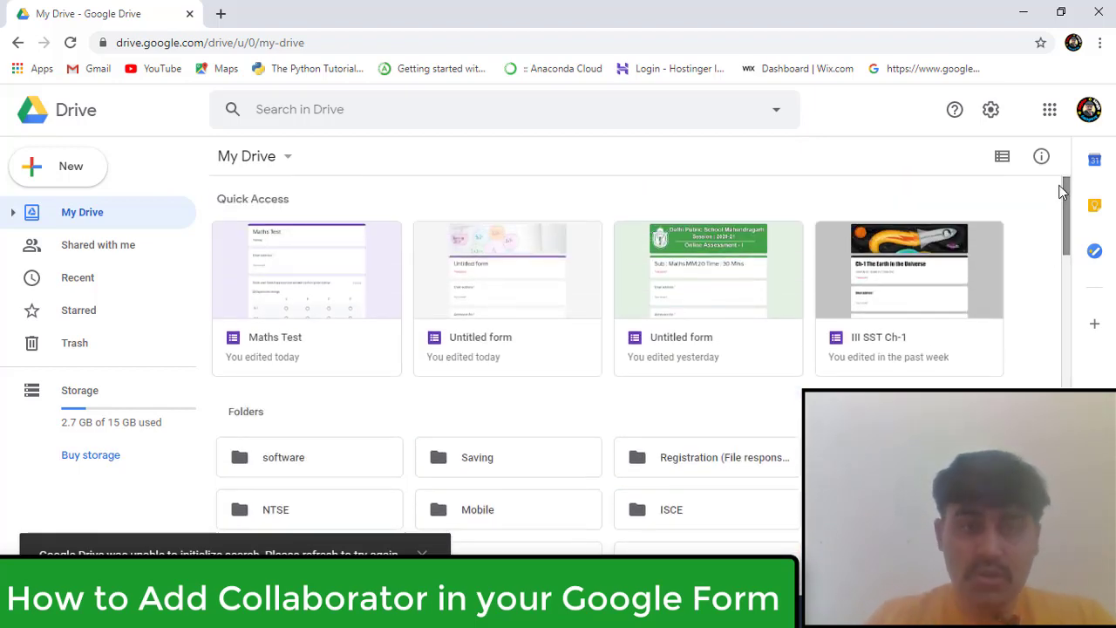
{"action": "double_click", "coordinate": [510, 286]}
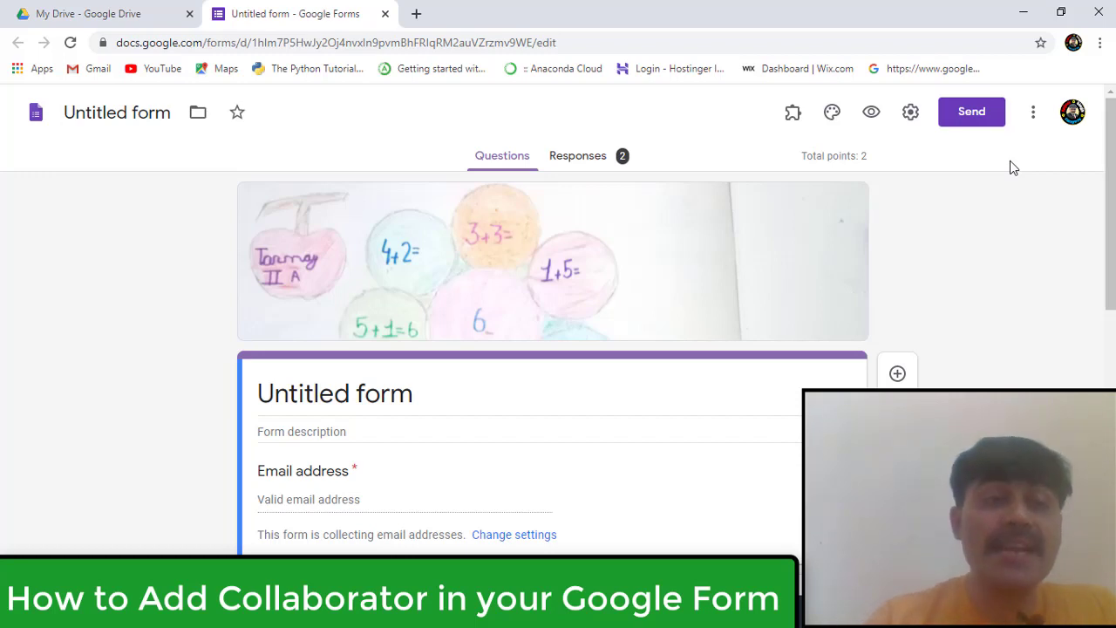
Replace the 'Untitled form' name with 'Training'
{"action": "left_click", "coordinate": [146, 111]}
{"action": "type", "text": "Training"}
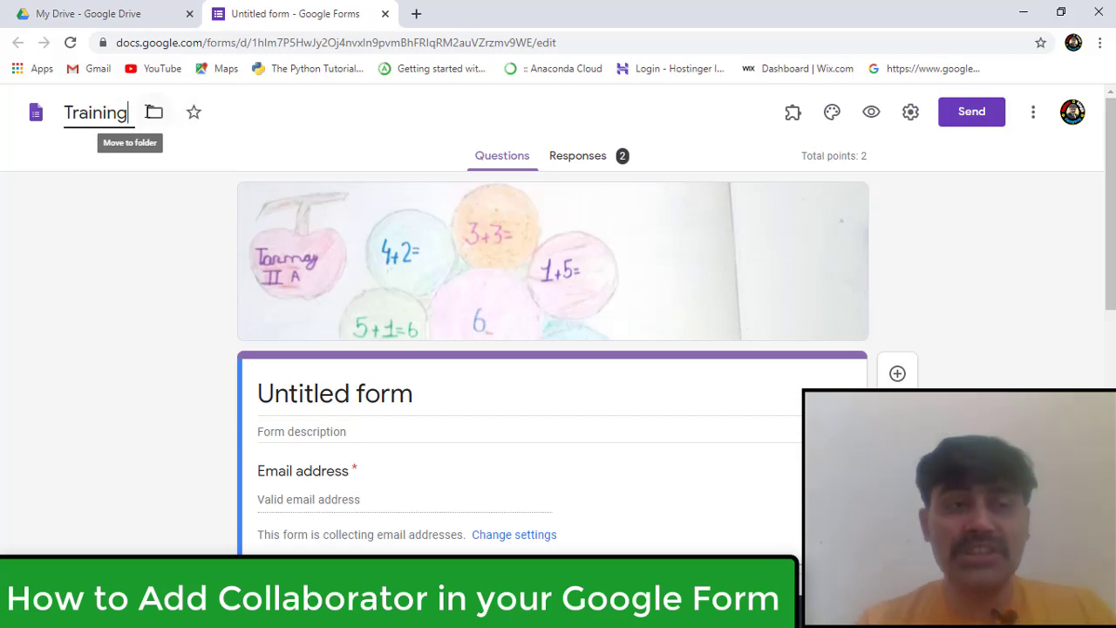
Bring up the Add editors sharing dialog through More > Add collaborators
{"action": "left_click", "coordinate": [1034, 118]}
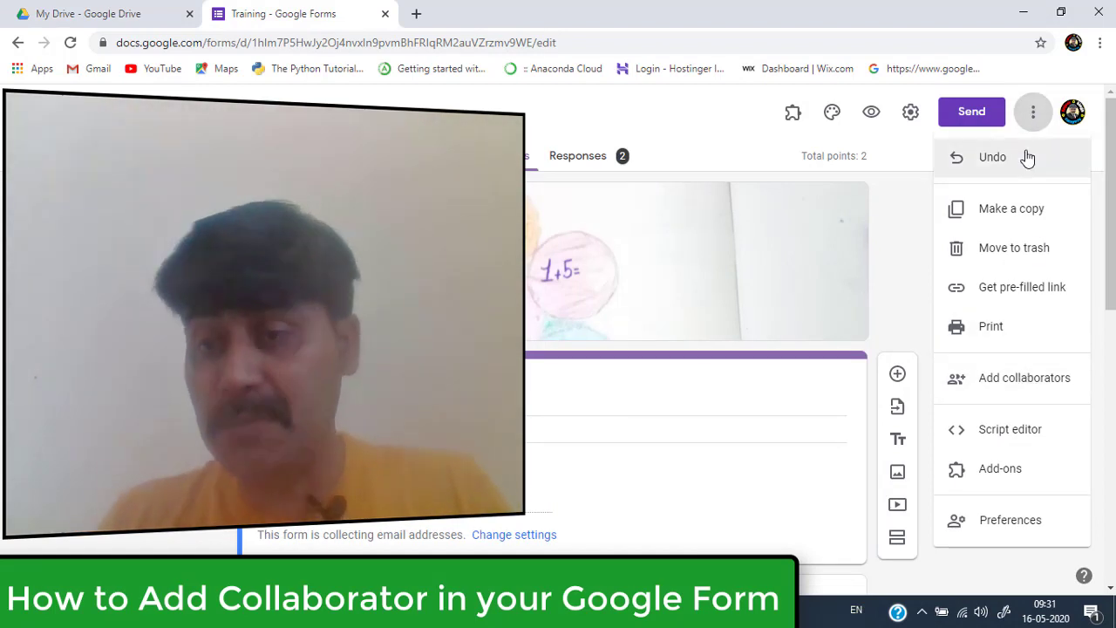
{"action": "left_click", "coordinate": [1020, 392]}
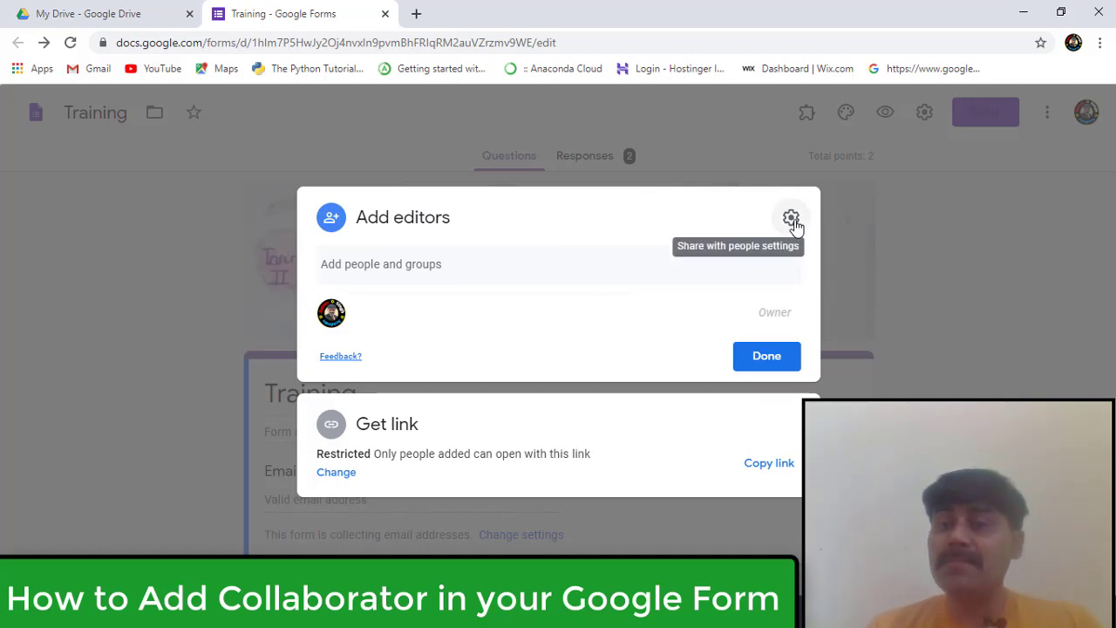
{"action": "left_click", "coordinate": [792, 220]}
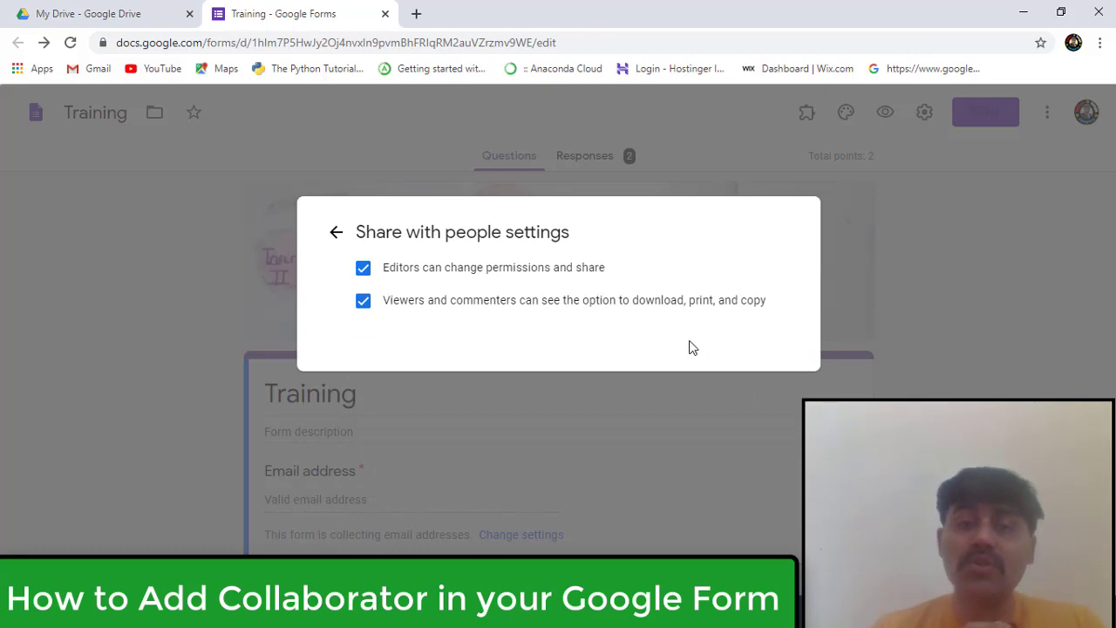
{"action": "left_click", "coordinate": [337, 232]}
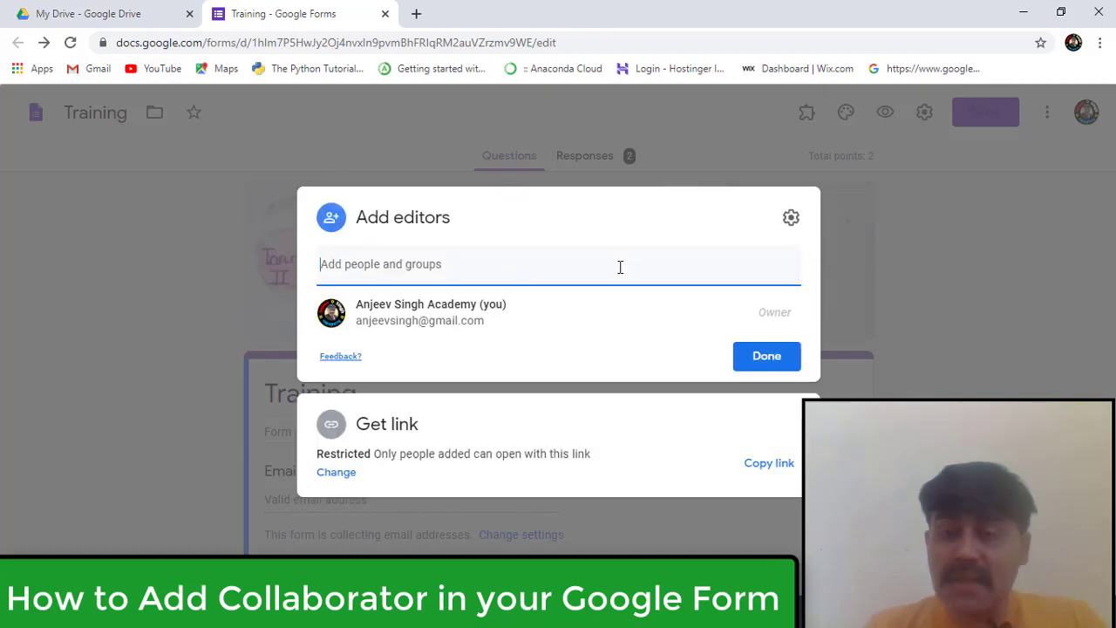
{"action": "left_click", "coordinate": [792, 220]}
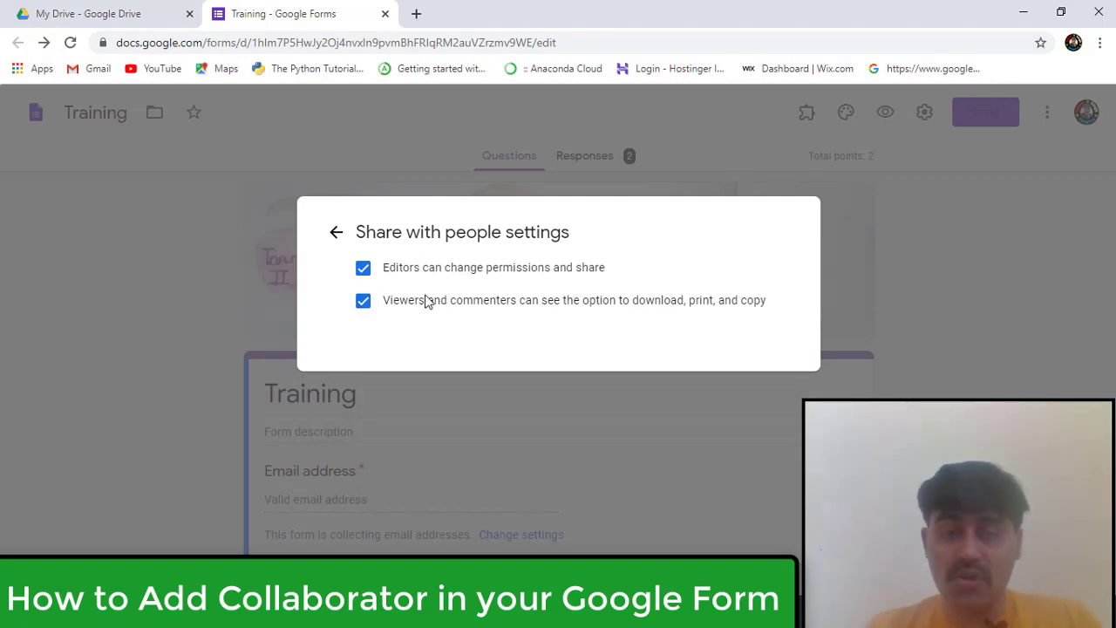
{"action": "left_click", "coordinate": [364, 301]}
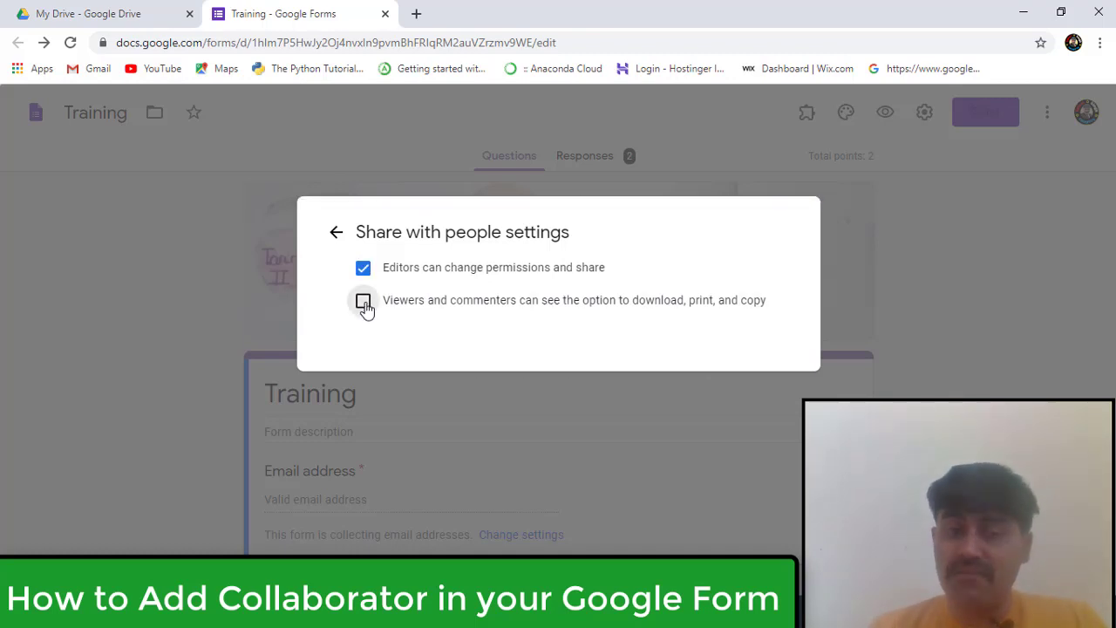
{"action": "left_click", "coordinate": [364, 301]}
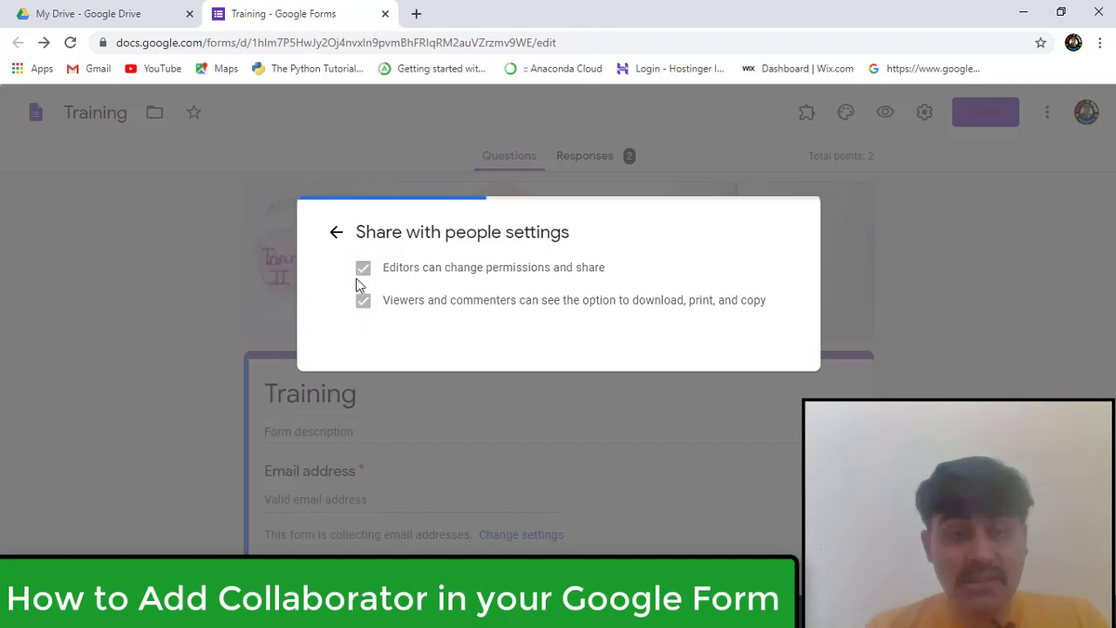
{"action": "left_click", "coordinate": [336, 234]}
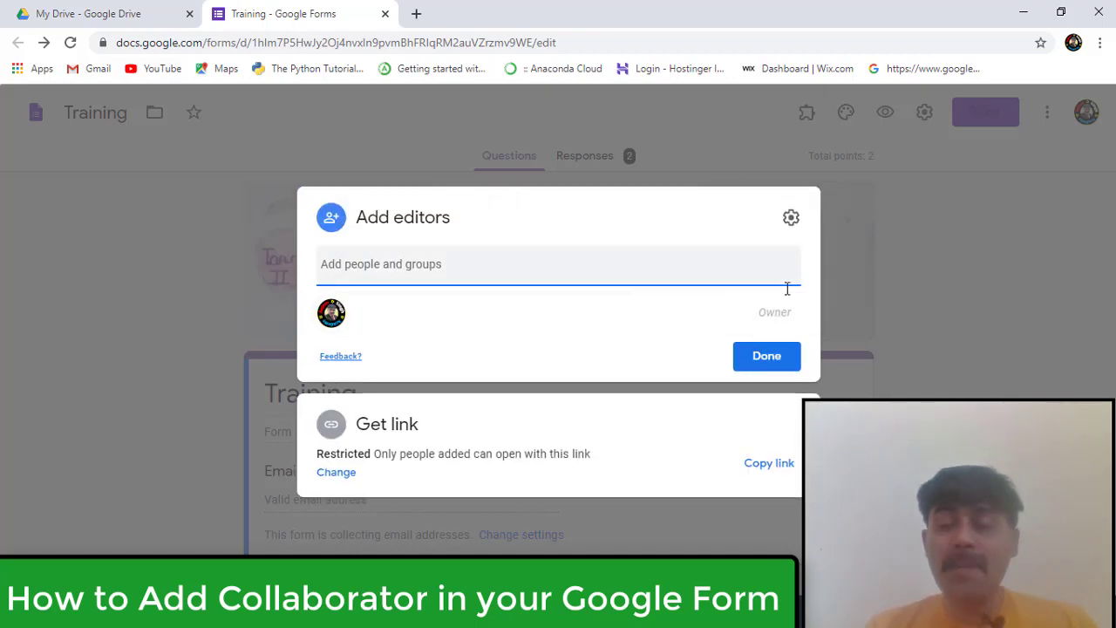
{"action": "left_click", "coordinate": [790, 217]}
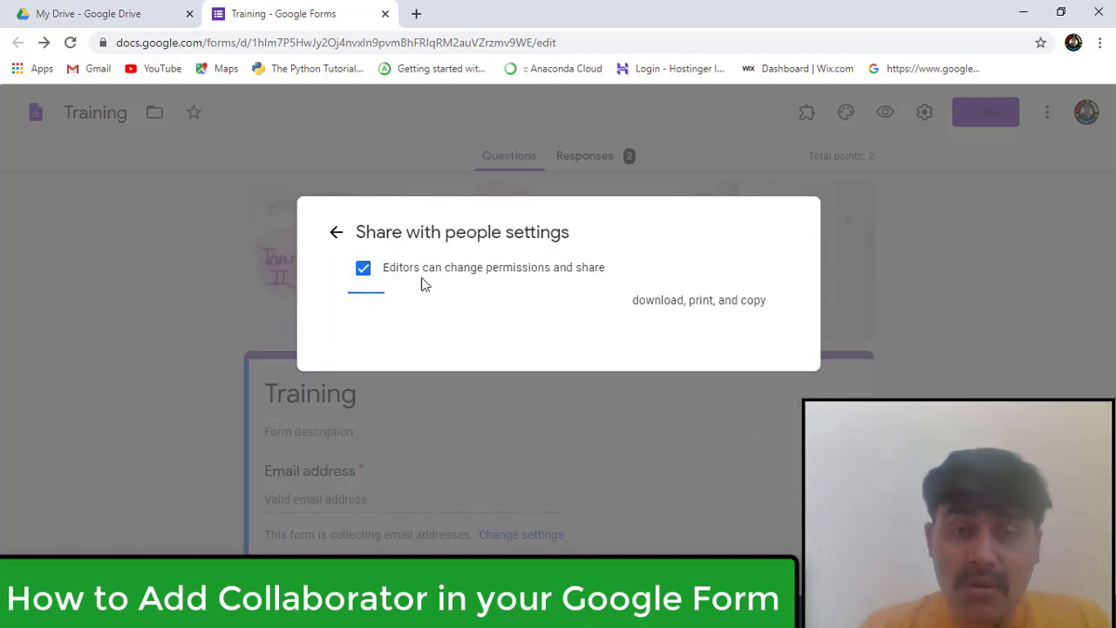
{"action": "left_click", "coordinate": [336, 232]}
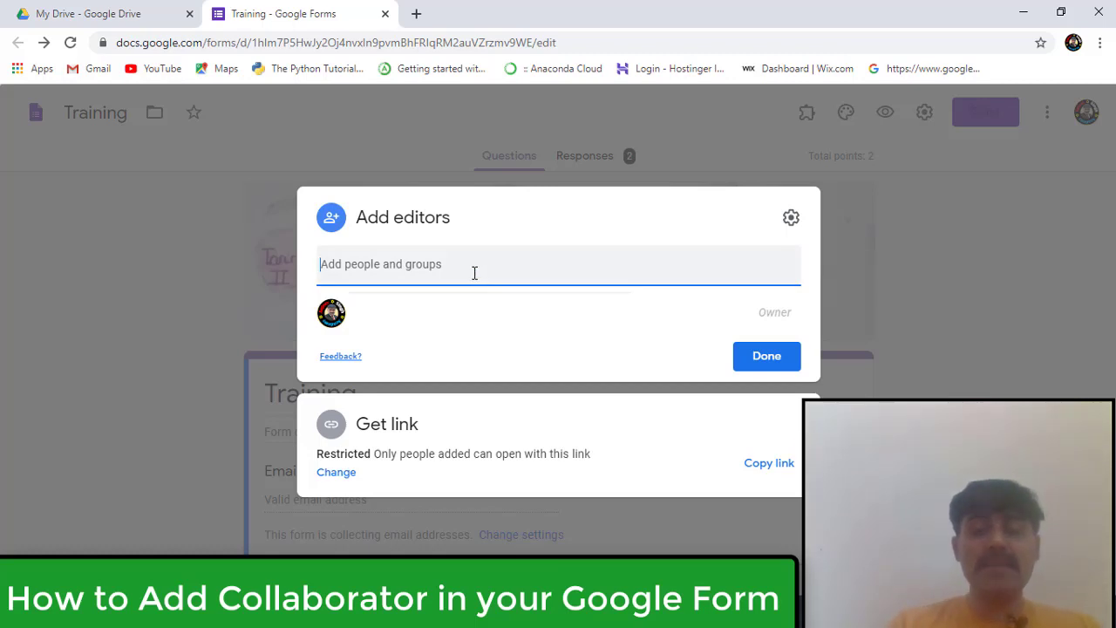
Add the collaborator's pasted e-mail address as an editor, keeping Notify people checked
{"action": "key", "text": "ctrl+v"}
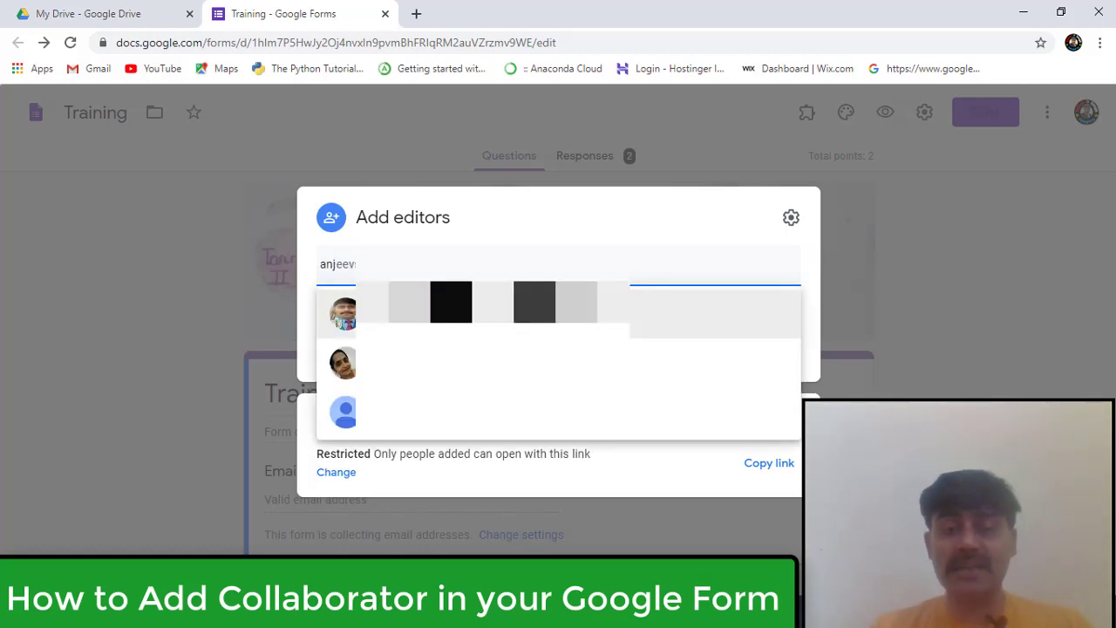
{"action": "key", "text": "Return"}
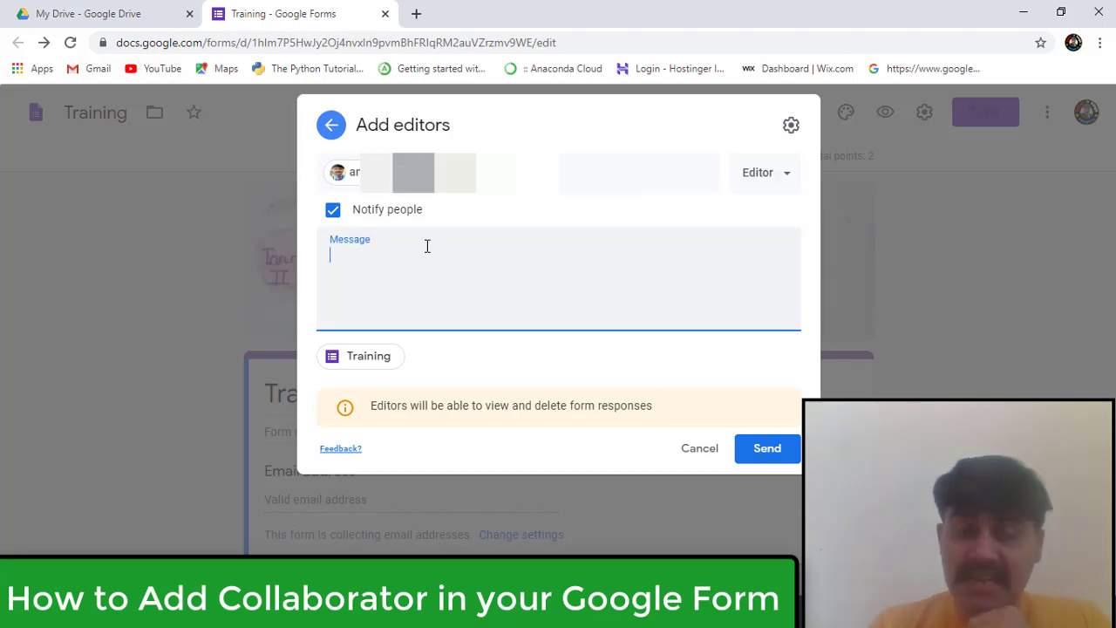
{"action": "left_click", "coordinate": [333, 211]}
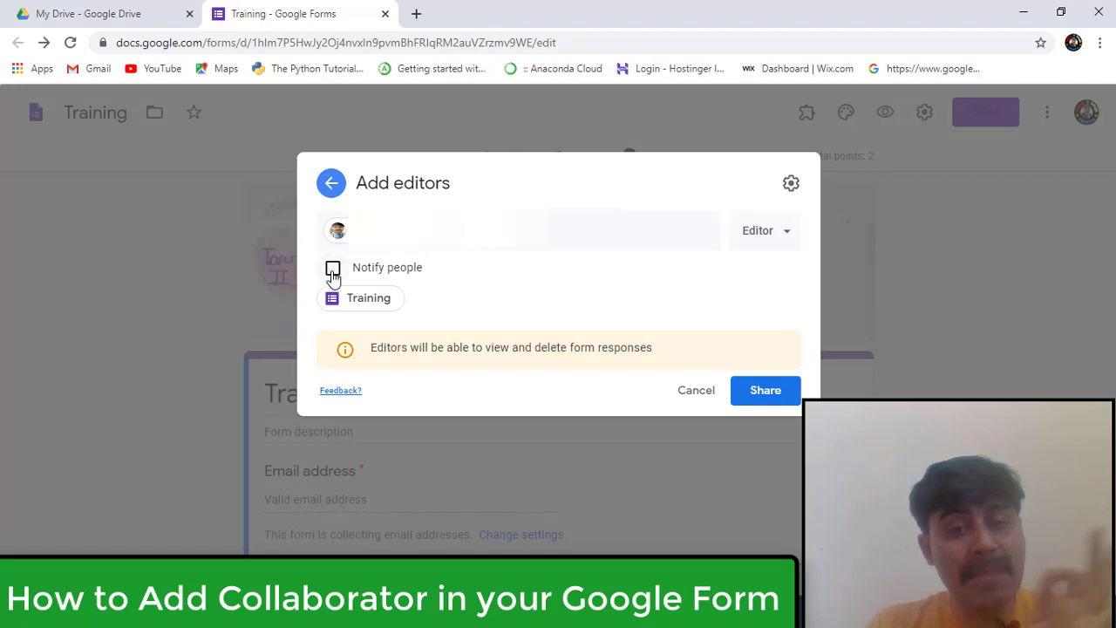
{"action": "left_click", "coordinate": [333, 269]}
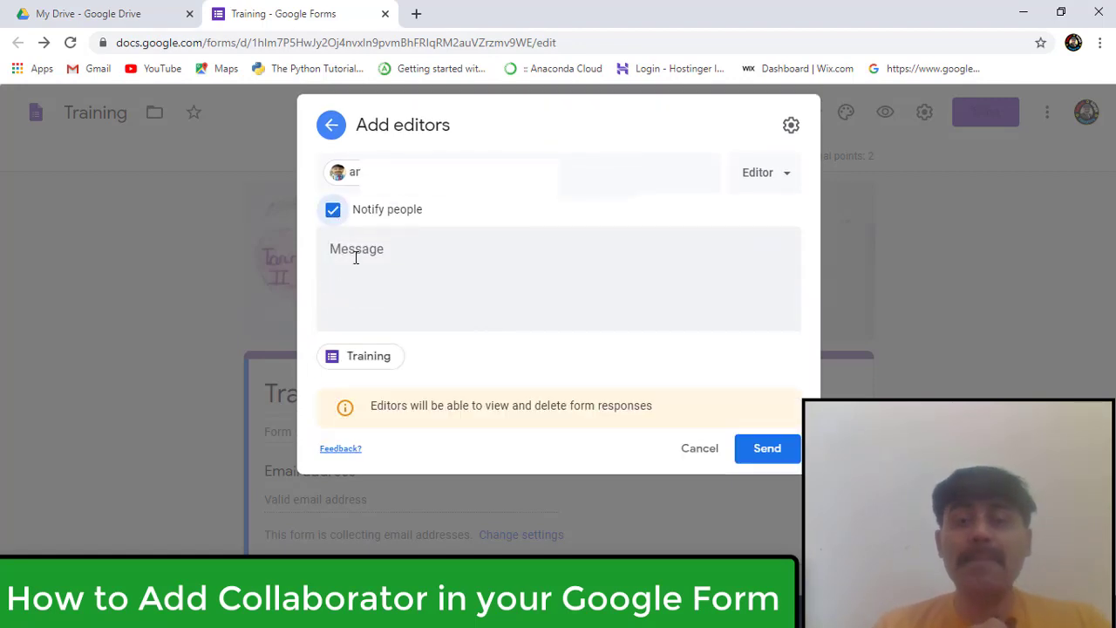
Write a short thank-you notification message and send the editor invitation
{"action": "left_click", "coordinate": [355, 258]}
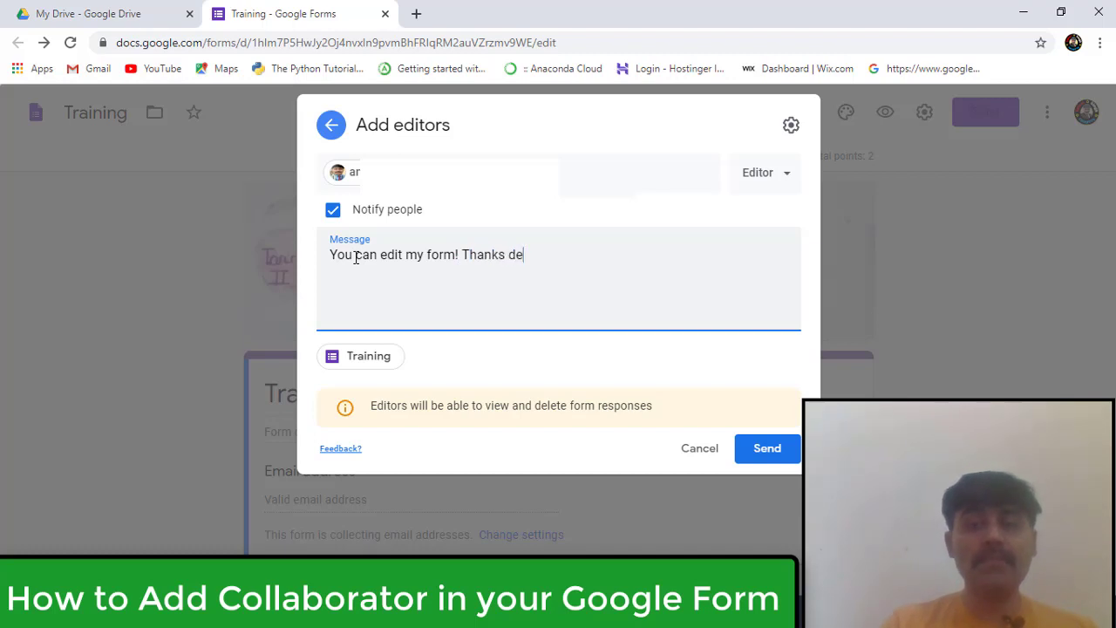
{"action": "key", "text": "BackSpace"}
{"action": "type", "text": "."}
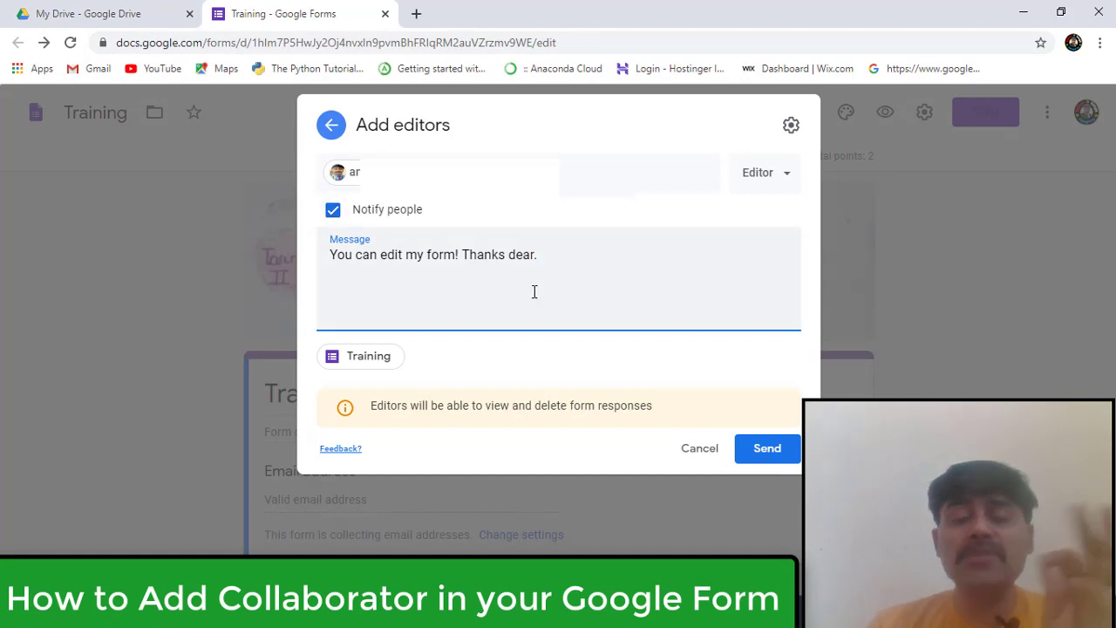
{"action": "left_click", "coordinate": [767, 449]}
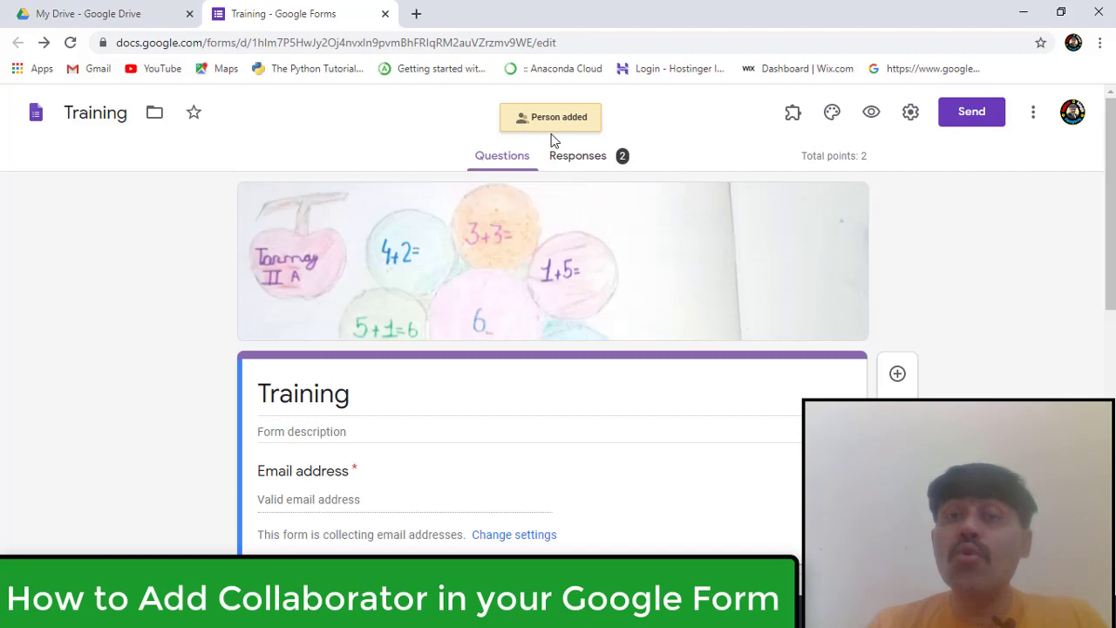
Go to the Gmail inbox in a new browser tab via the 'gmail' address suggestion
{"action": "left_click", "coordinate": [417, 14]}
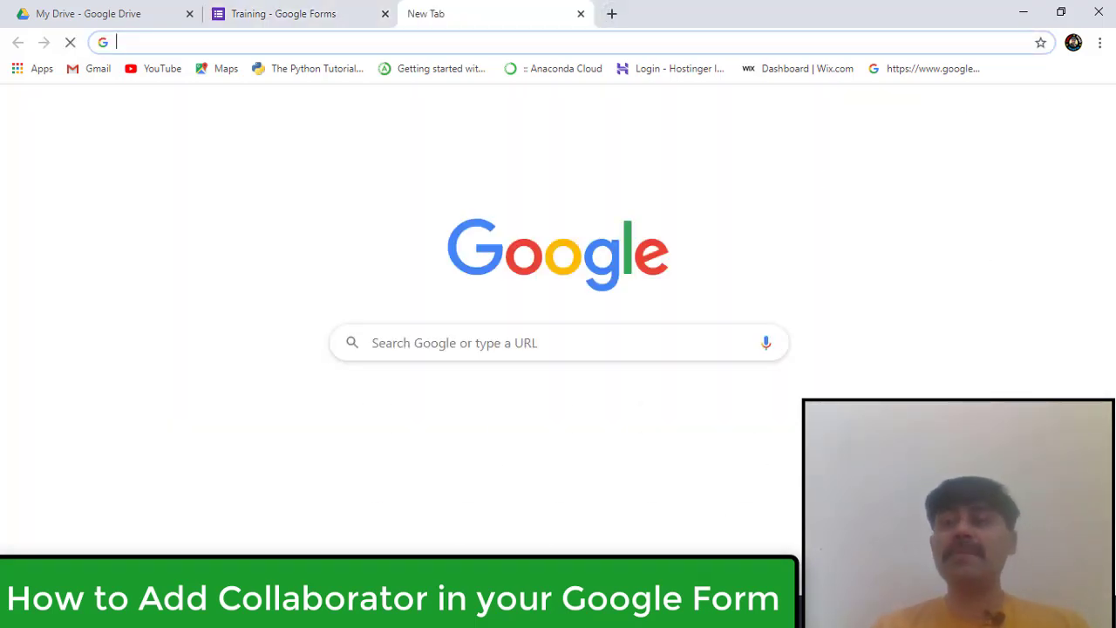
{"action": "type", "text": "anj"}
{"action": "key", "text": "BackSpace"}
{"action": "key", "text": "BackSpace"}
{"action": "type", "text": "g"}
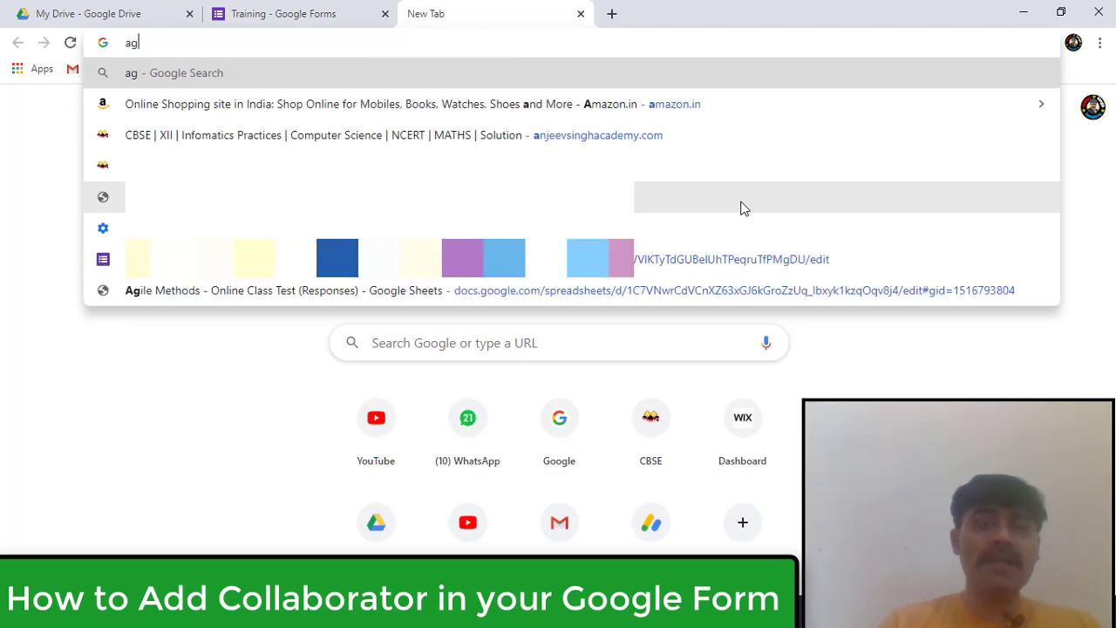
{"action": "key", "text": "Escape"}
{"action": "type", "text": "gam"}
{"action": "key", "text": "BackSpace"}
{"action": "key", "text": "BackSpace"}
{"action": "type", "text": "mail"}
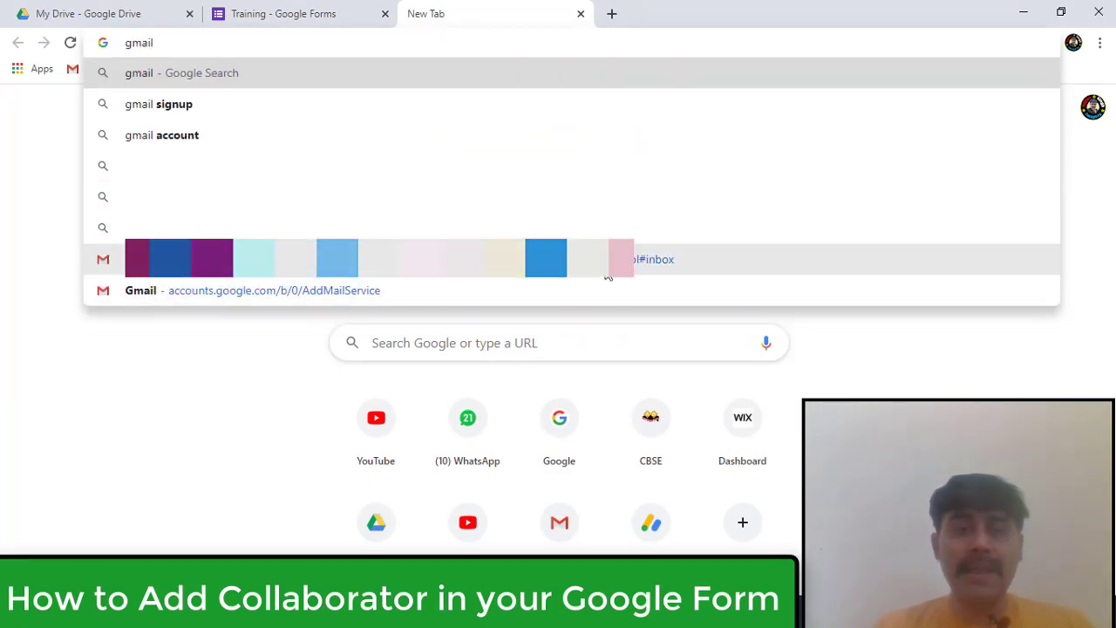
{"action": "left_click", "coordinate": [608, 274]}
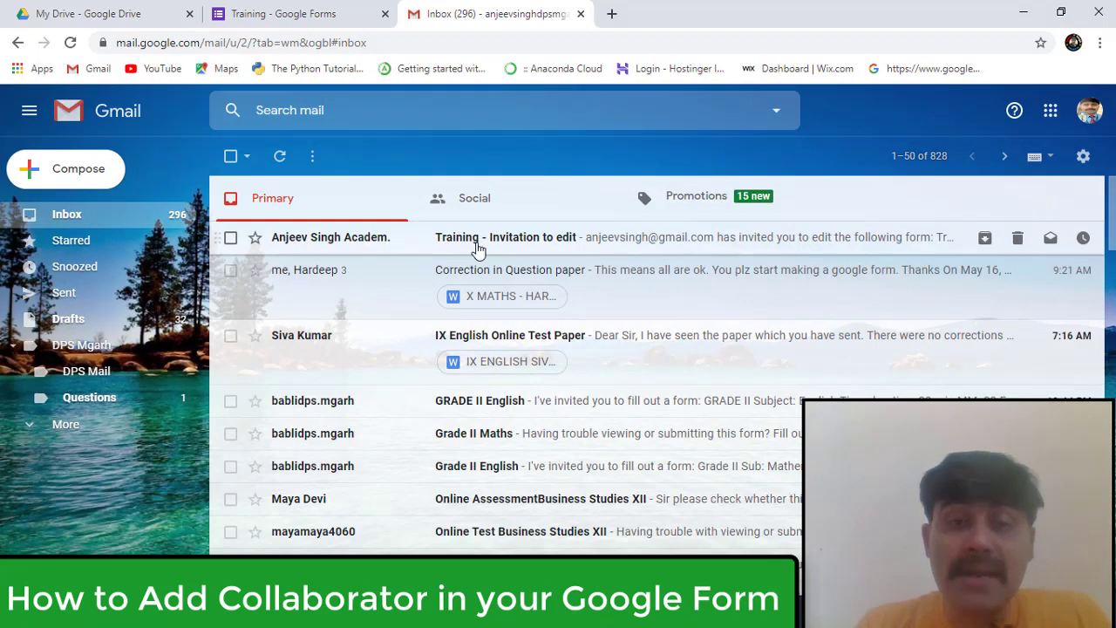
Open the 'Training - Invitation to edit' email and follow its Open in Forms link
{"action": "left_click", "coordinate": [571, 250]}
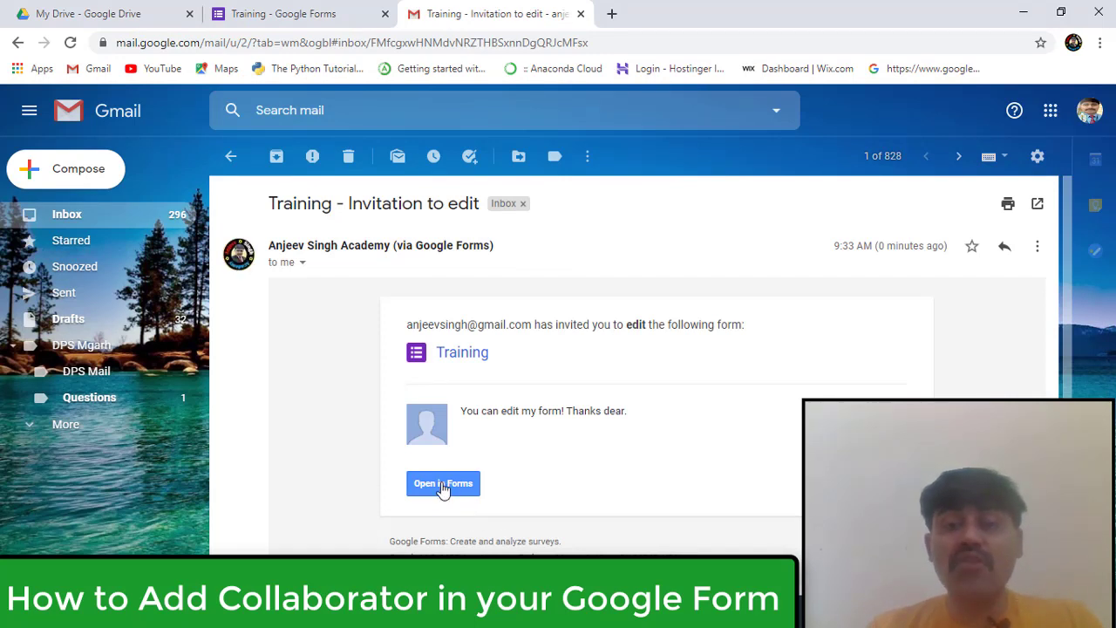
{"action": "left_click", "coordinate": [443, 485]}
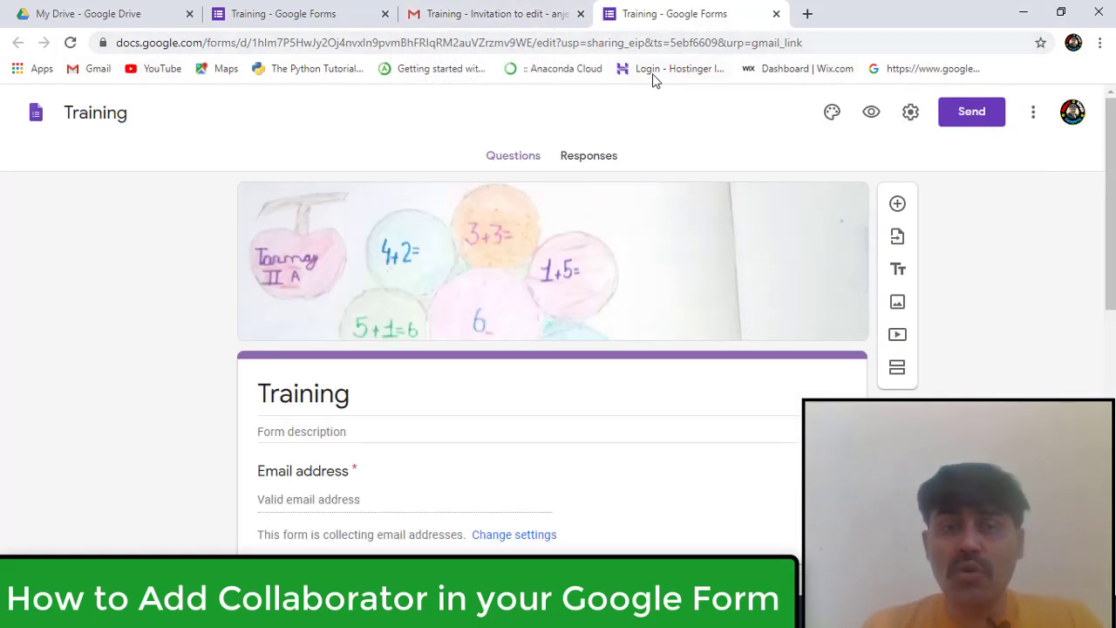
Check which account is signed in and close the duplicate form tab
{"action": "left_click", "coordinate": [1074, 113]}
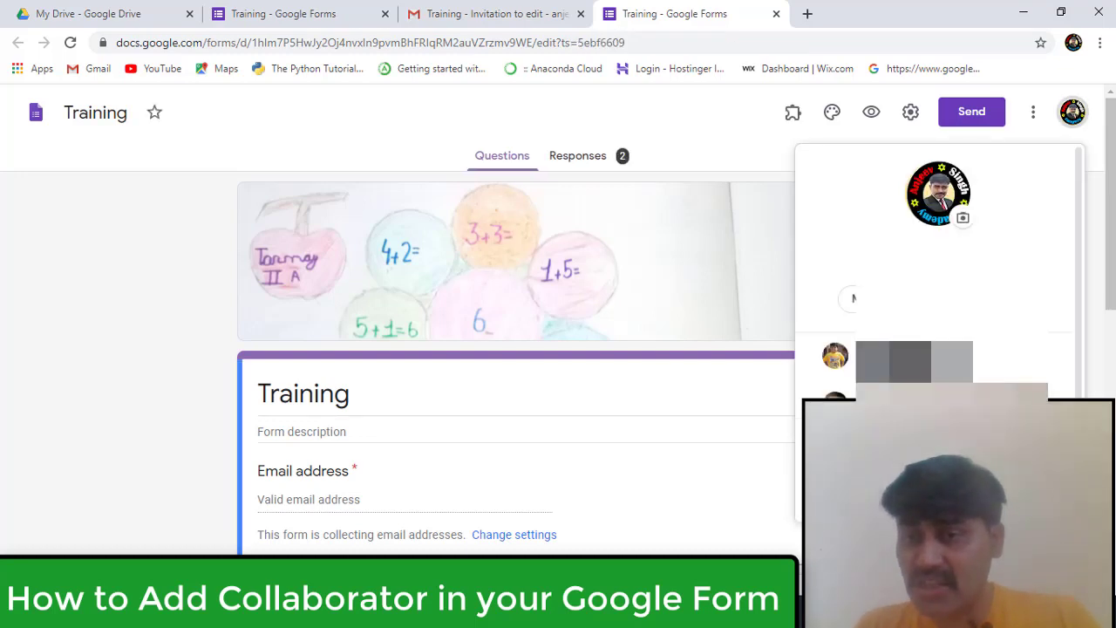
{"action": "left_click", "coordinate": [939, 298]}
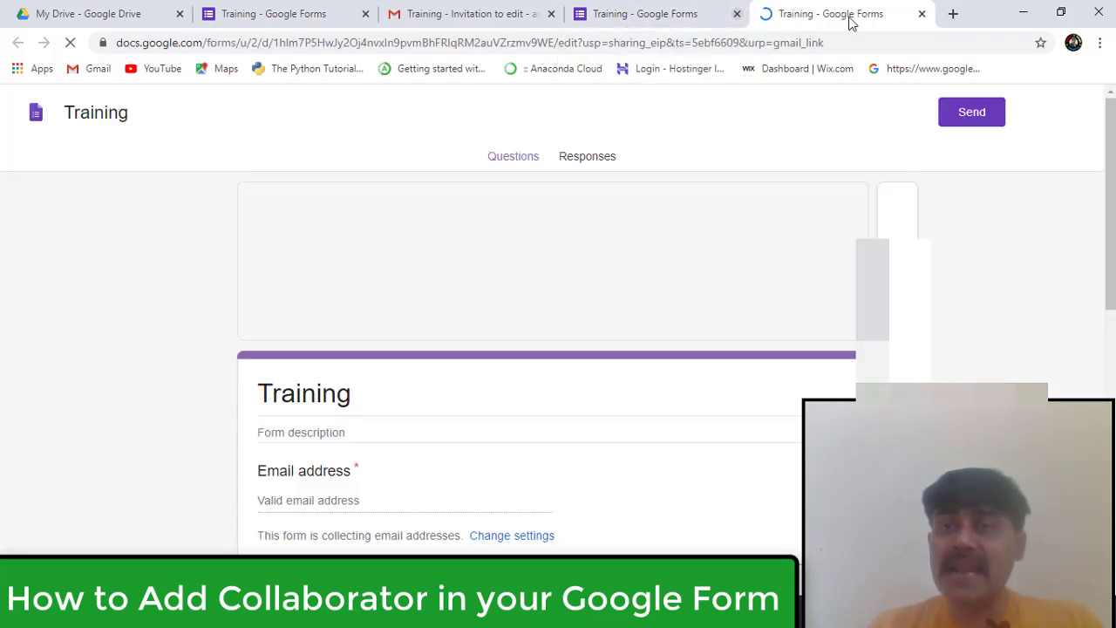
{"action": "key", "text": "ctrl+w"}
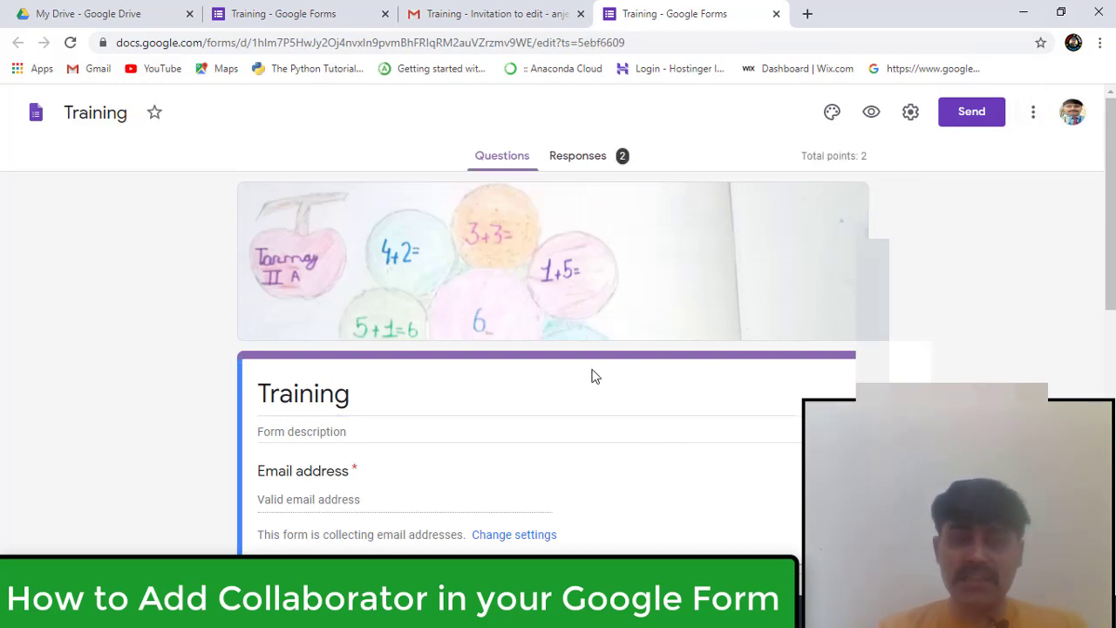
Append ' Changed by Editors' so the form title reads 'Training Changed by Editors'
{"action": "double_click", "coordinate": [379, 395]}
{"action": "left_click", "coordinate": [381, 397]}
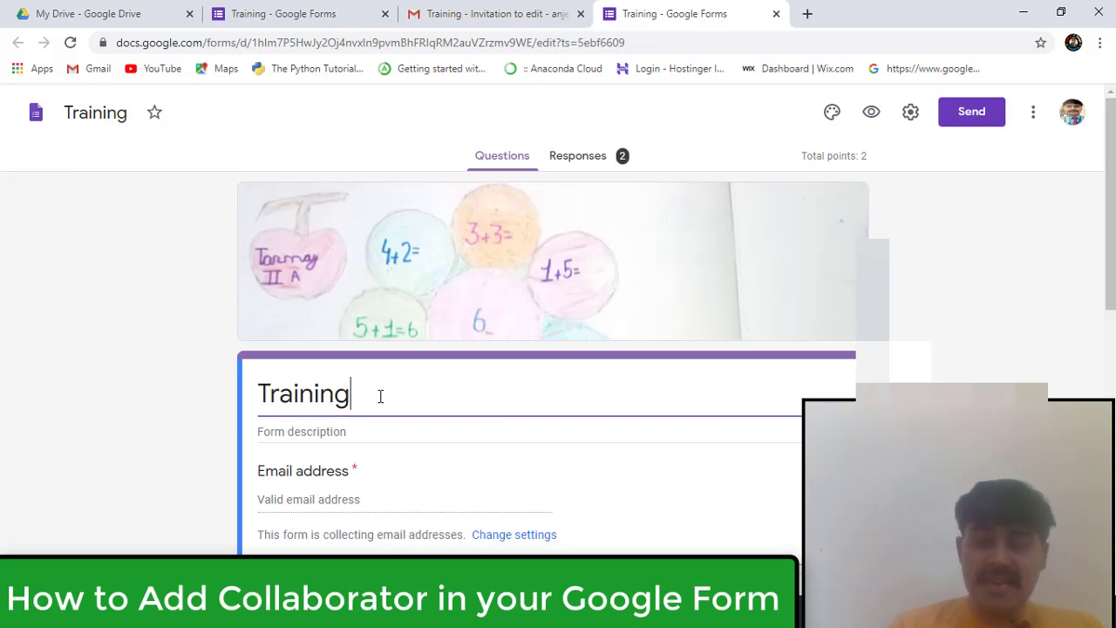
{"action": "type", "text": "Changed"}
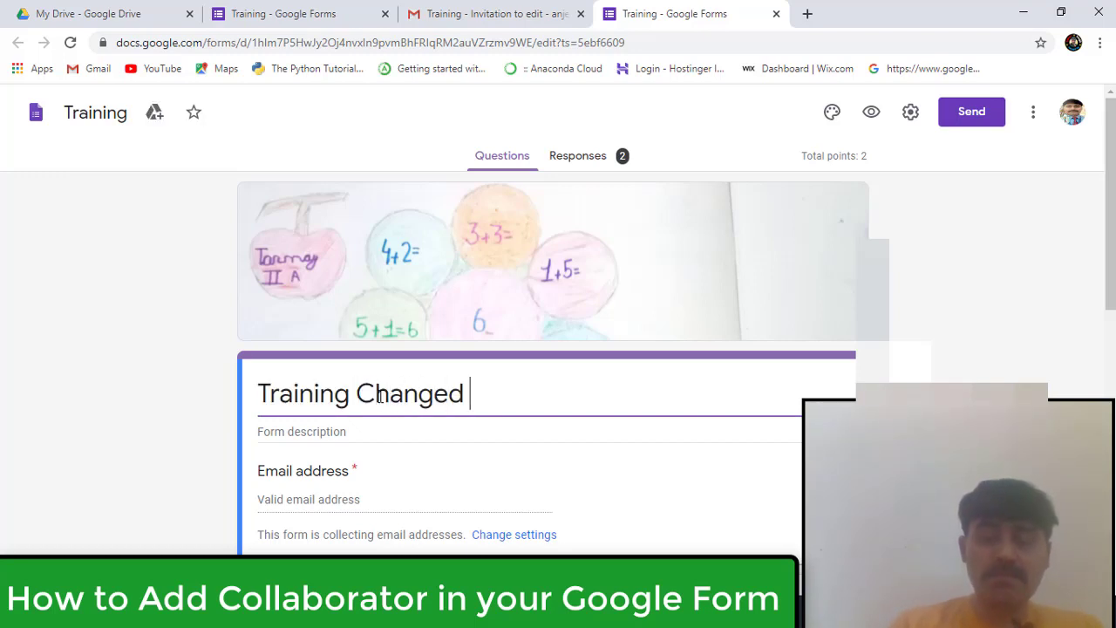
{"action": "type", "text": " by "}
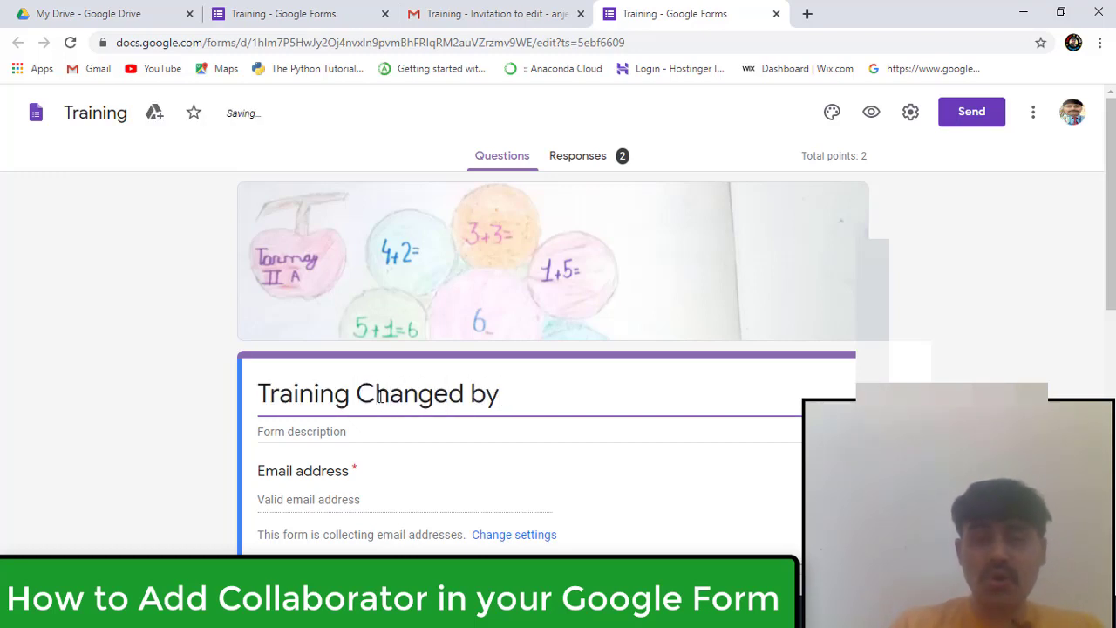
{"action": "type", "text": "Coo"}
{"action": "key", "text": "BackSpace"}
{"action": "type", "text": "Editors"}
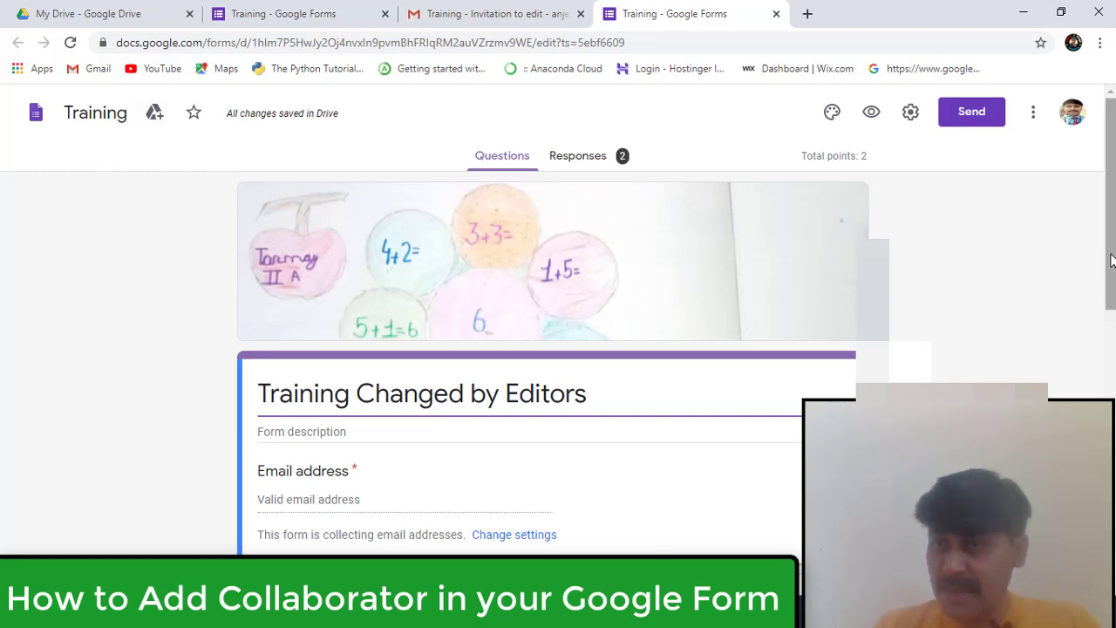
{"action": "scroll", "coordinate": [1112, 260], "scroll_direction": "down", "scroll_amount": 1}
{"action": "scroll", "coordinate": [1112, 260], "scroll_direction": "up", "scroll_amount": 1}
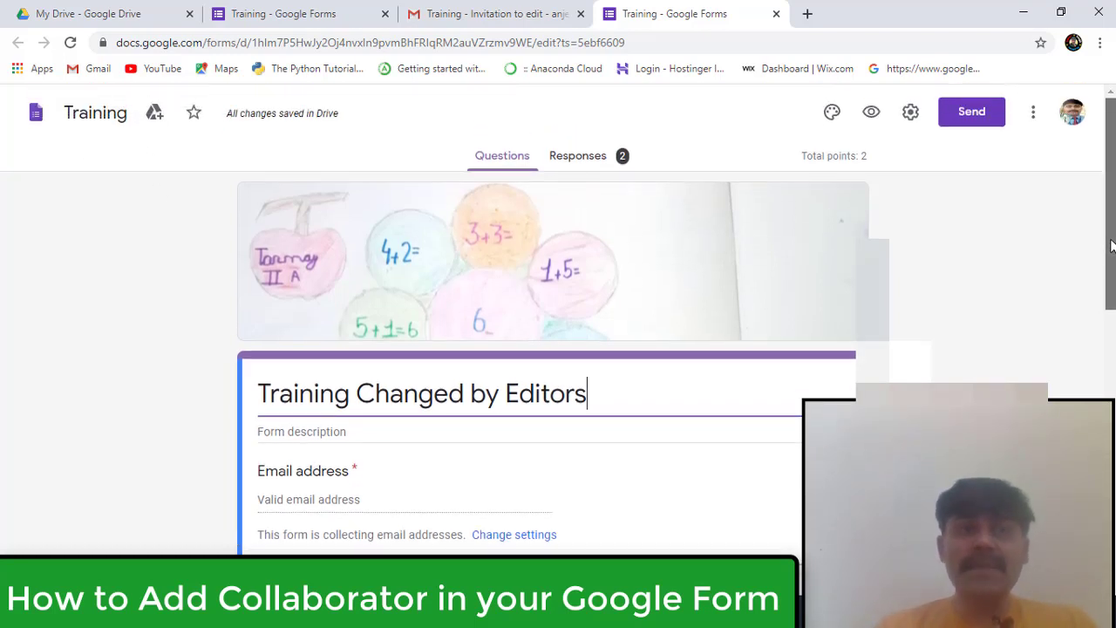
{"action": "left_click", "coordinate": [324, 18]}
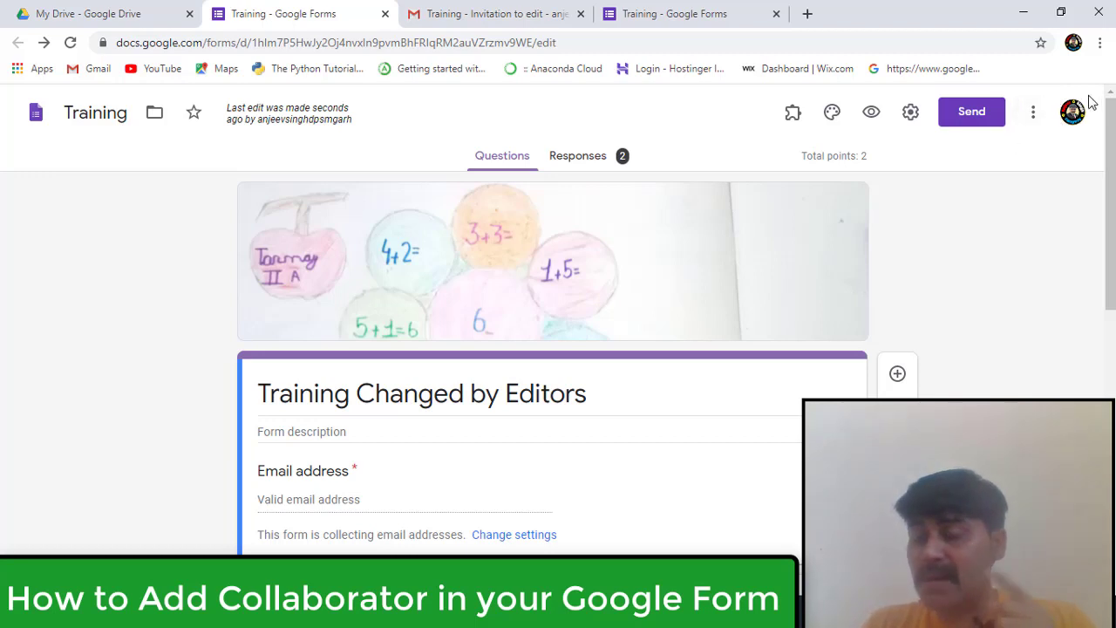
{"action": "left_click", "coordinate": [676, 12]}
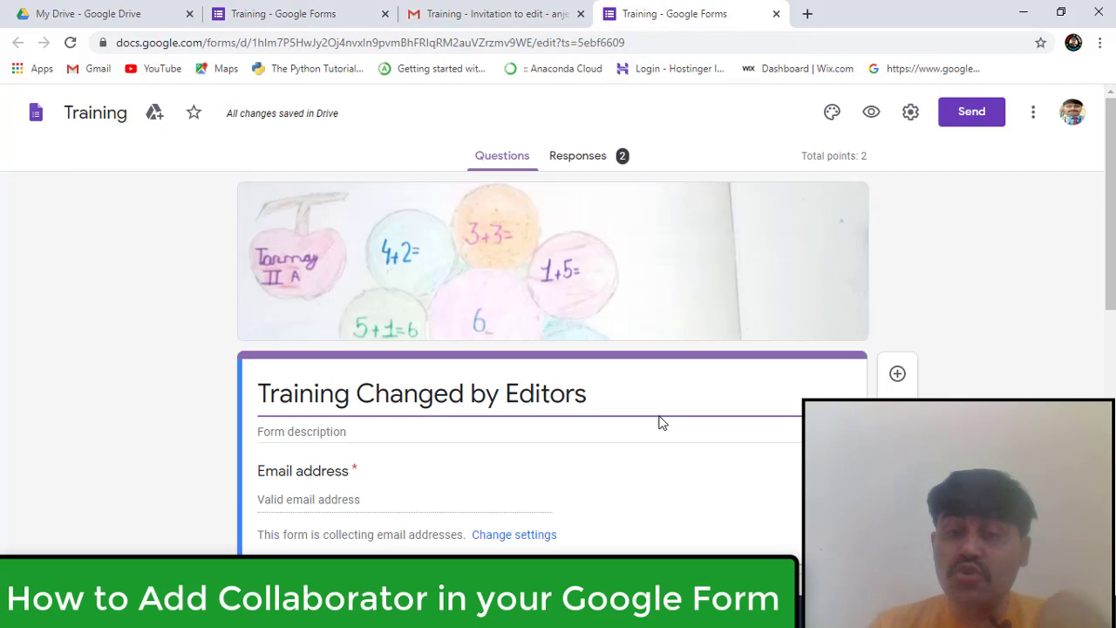
{"action": "left_click", "coordinate": [300, 7]}
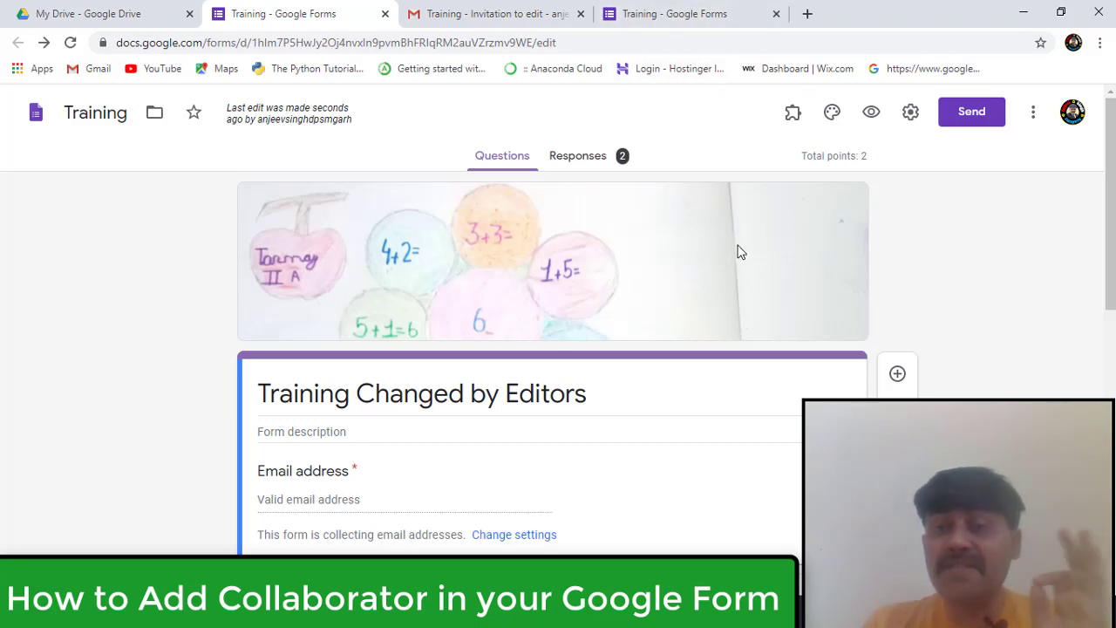
{"action": "left_click", "coordinate": [711, 13]}
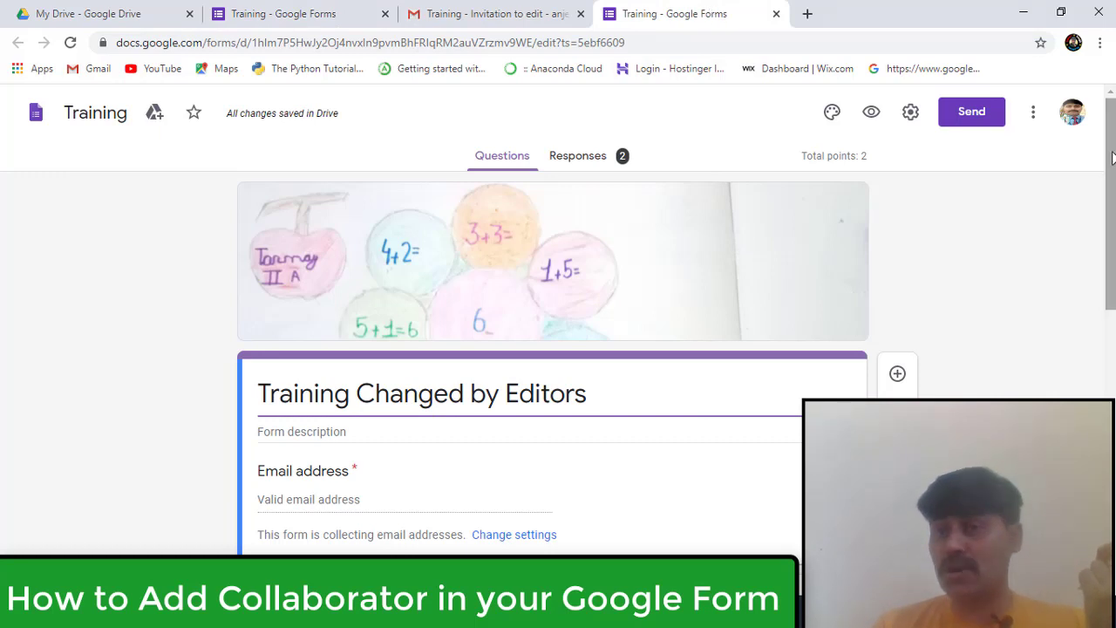
{"action": "left_click", "coordinate": [914, 115]}
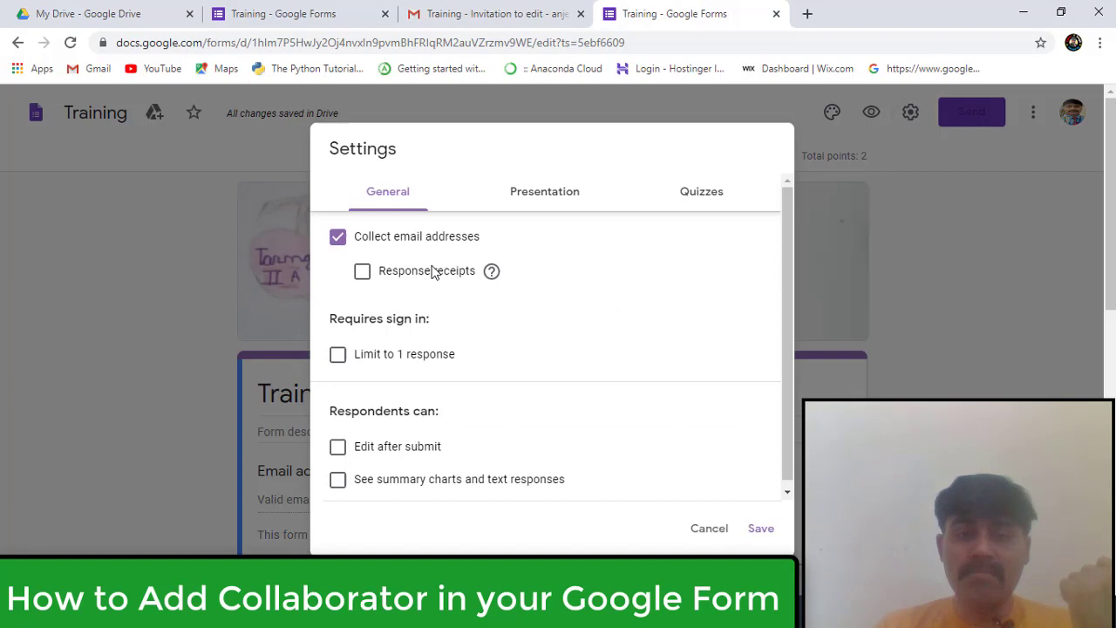
{"action": "left_click", "coordinate": [758, 529]}
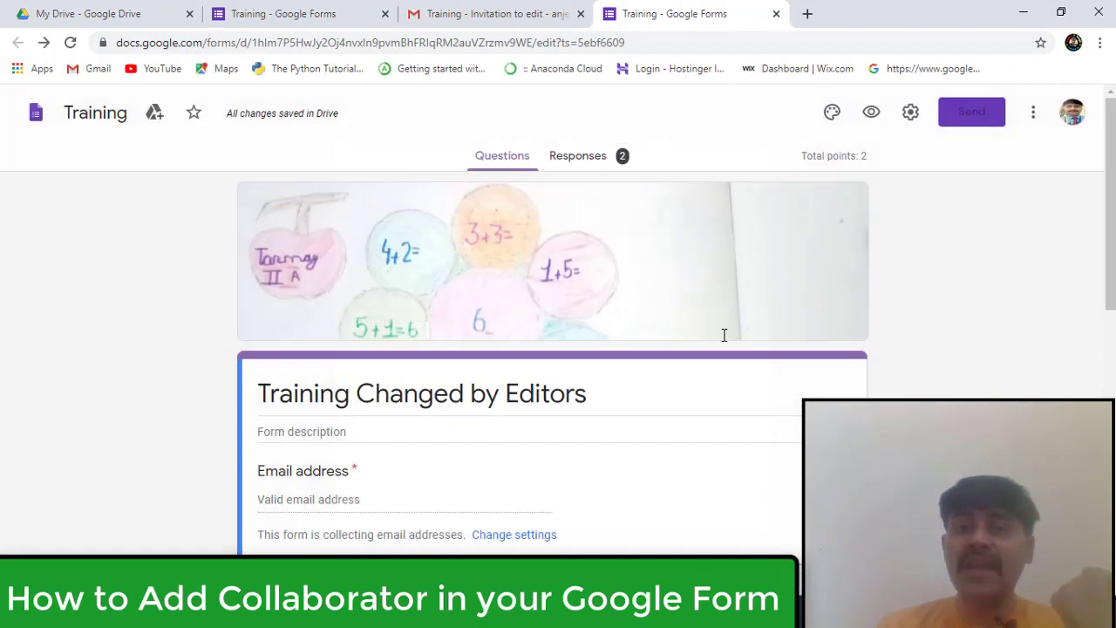
{"action": "left_click", "coordinate": [829, 116]}
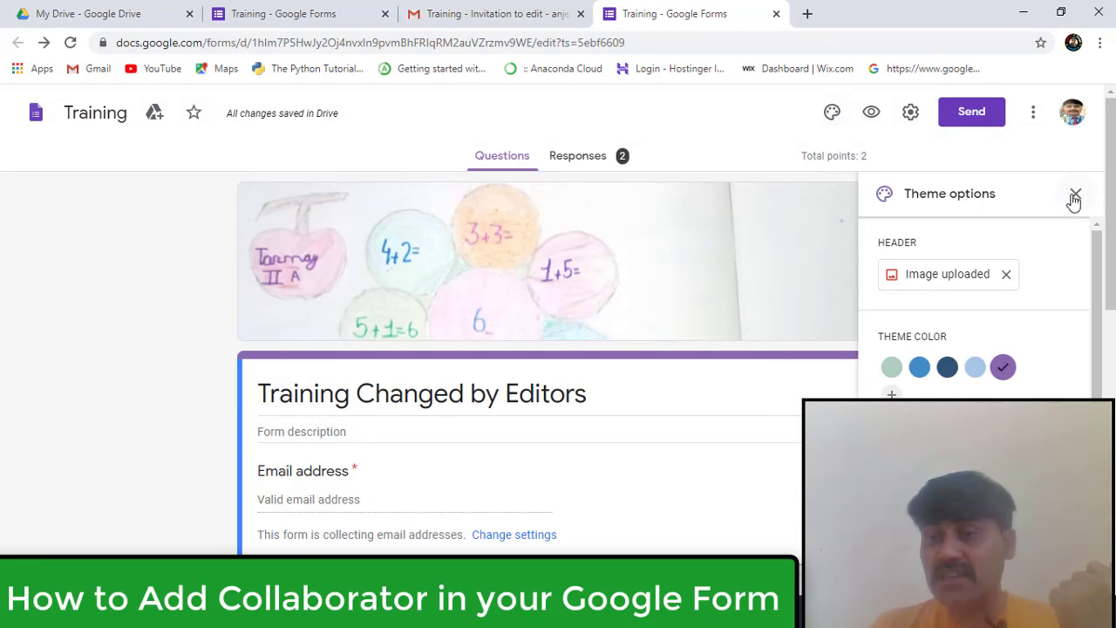
{"action": "left_click", "coordinate": [1075, 196]}
{"action": "scroll", "coordinate": [551, 349], "scroll_direction": "down", "scroll_amount": 6}
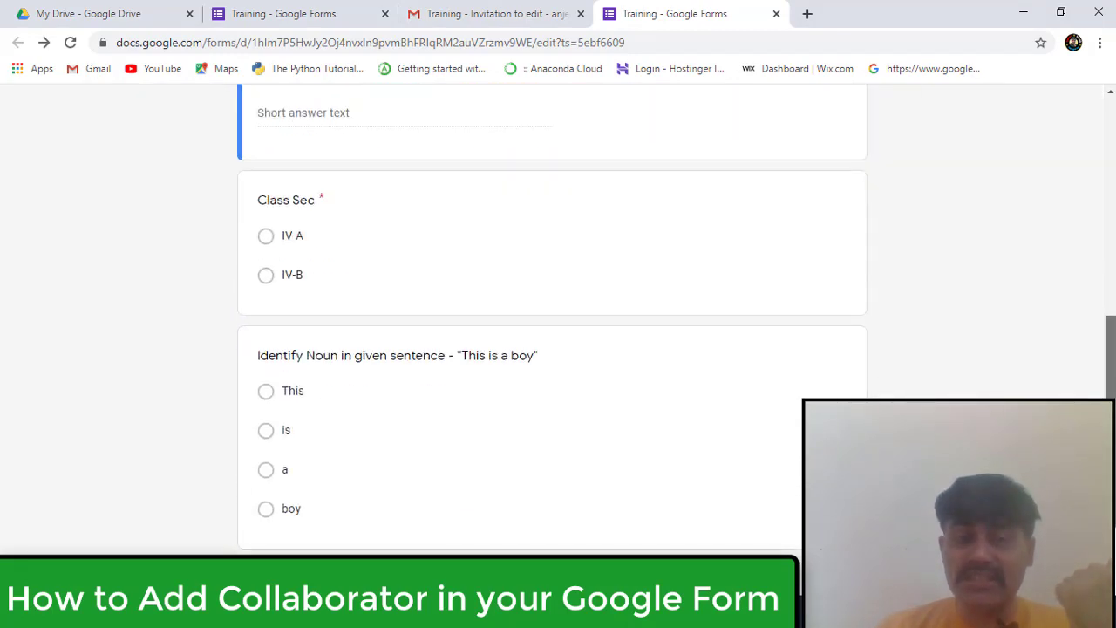
{"action": "scroll", "coordinate": [1101, 291], "scroll_direction": "down", "scroll_amount": 2}
{"action": "scroll", "coordinate": [1102, 291], "scroll_direction": "up", "scroll_amount": 3}
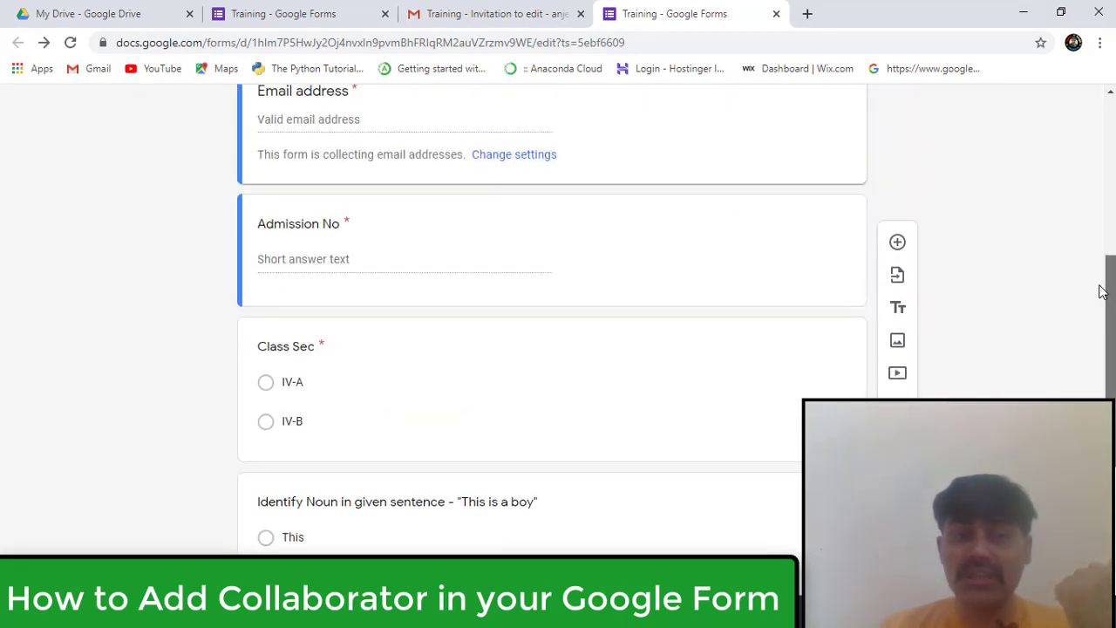
{"action": "scroll", "coordinate": [1101, 292], "scroll_direction": "up", "scroll_amount": 5}
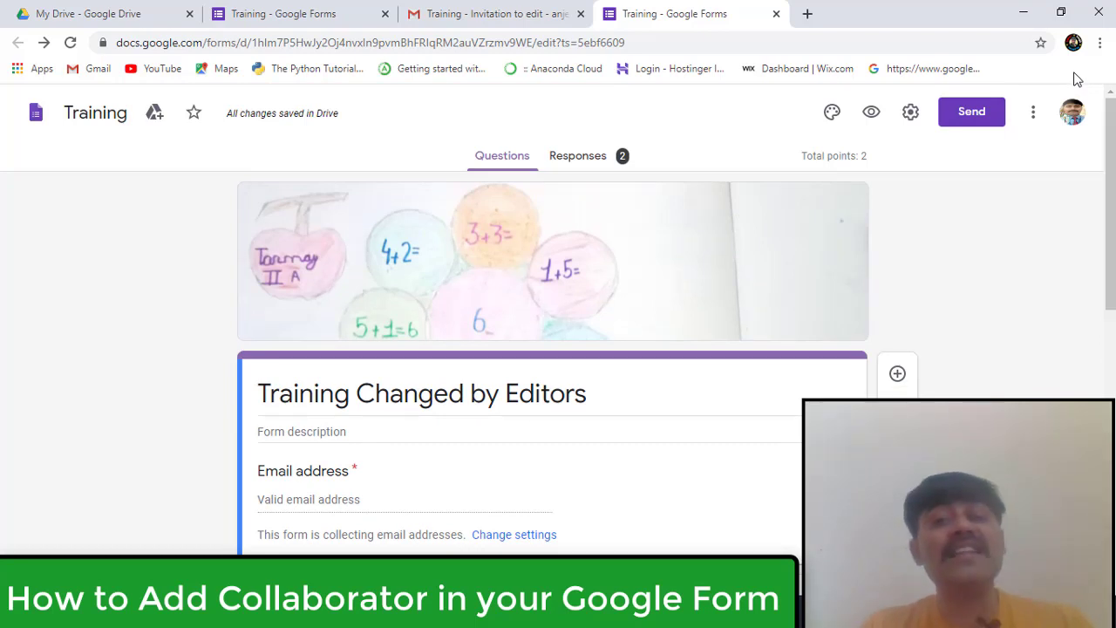